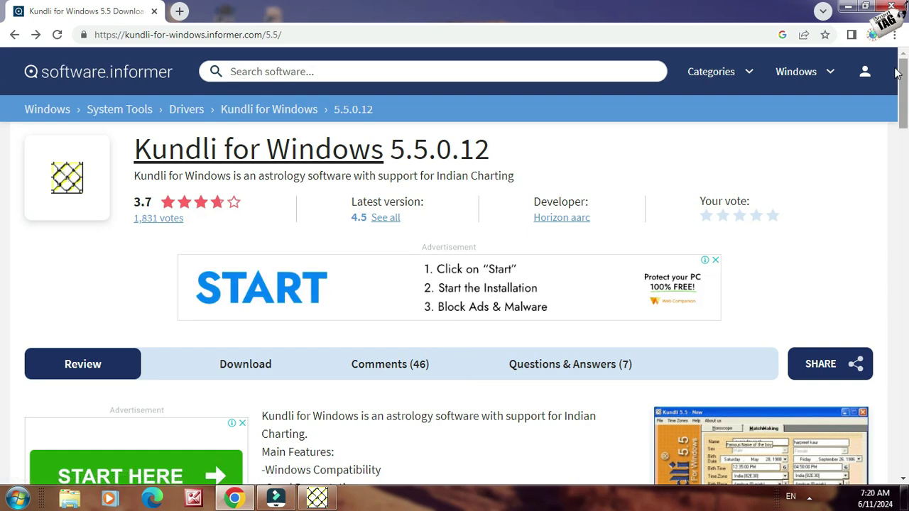
- Examine the Kundli for Windows 5.5 page on software.informer.com, checking its web address and the download section
left_click(848, 8)
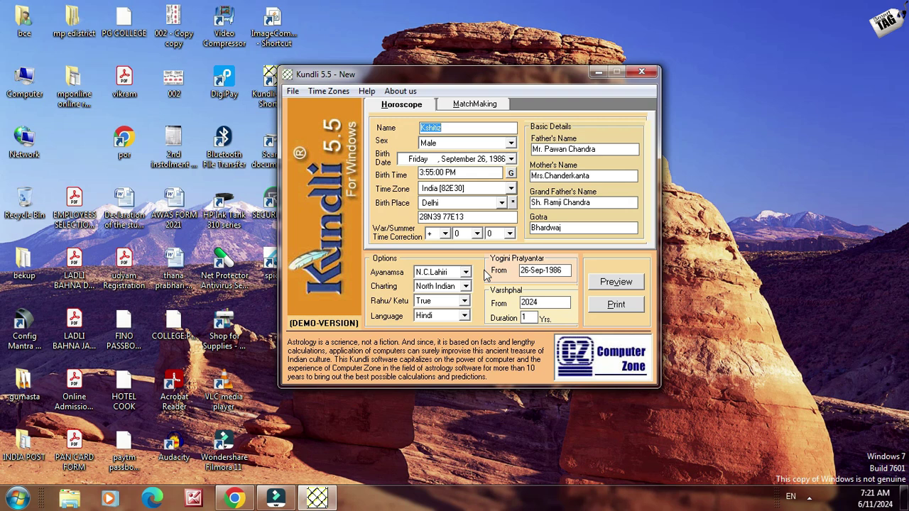
left_click(234, 498)
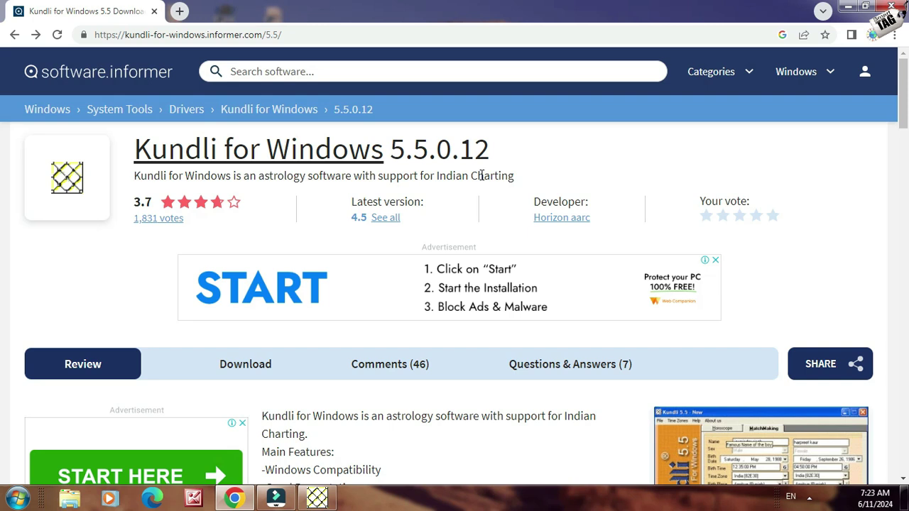
left_click(435, 30)
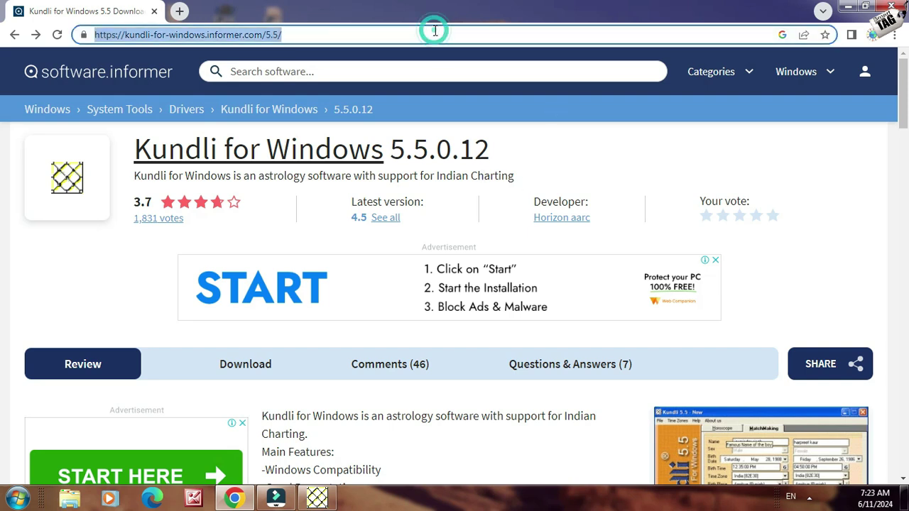
scroll(547, 128, "down", 5)
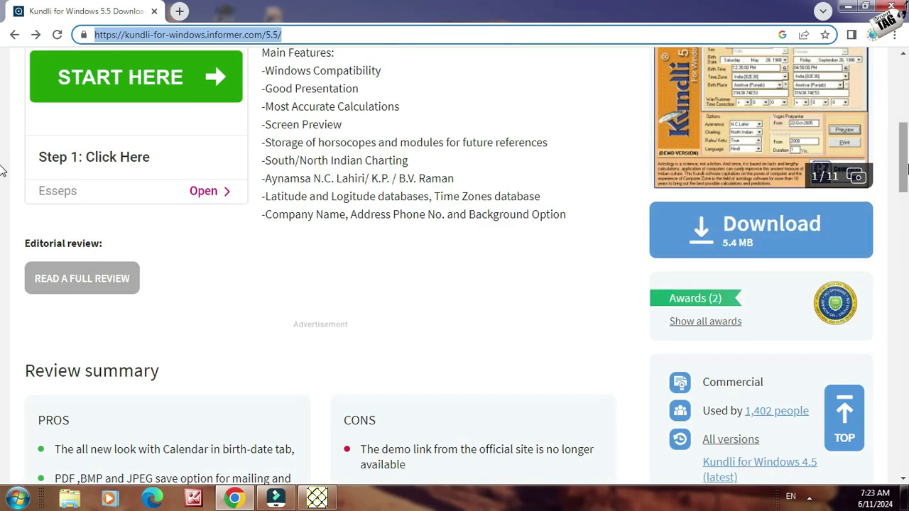
left_click_drag(906, 169, 905, 91)
left_click(352, 31)
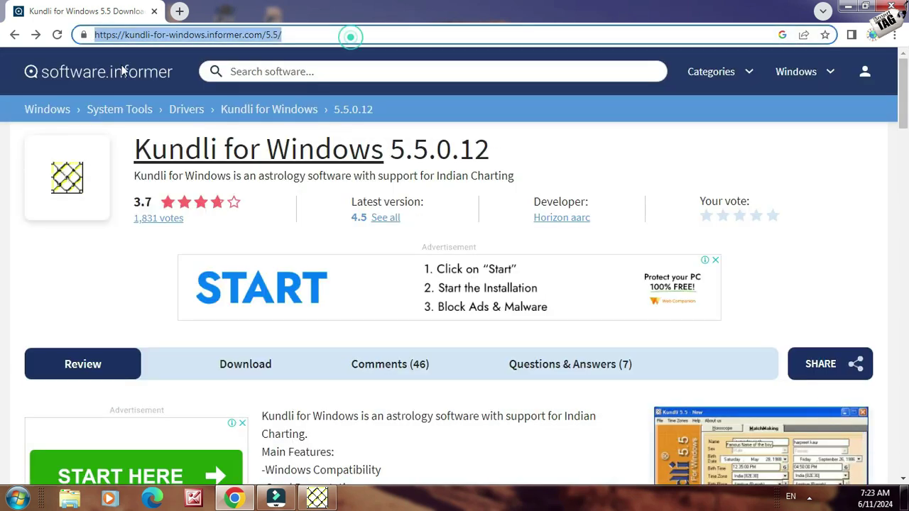
mouse_move(906, 110)
left_mouse_down()
mouse_move(906, 174)
mouse_move(907, 101)
left_mouse_up()
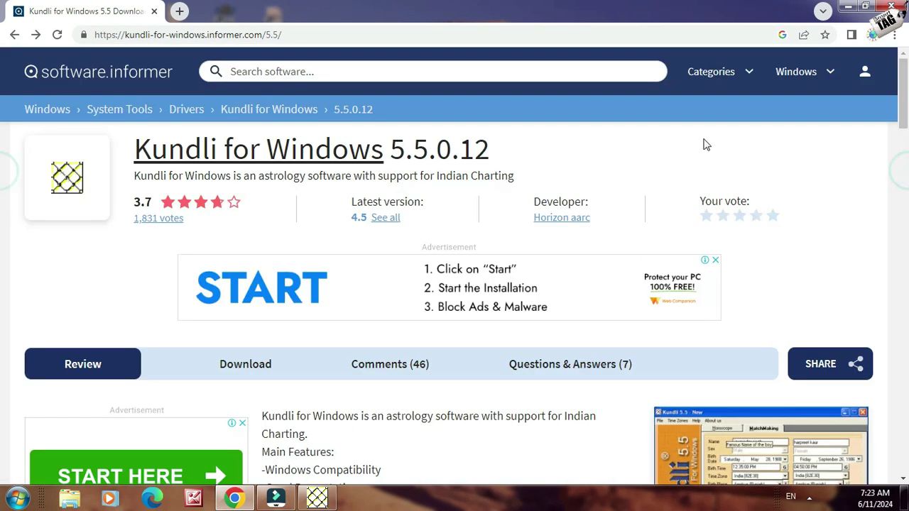
- Switch to the Kundli 5.5 program, exit it without saving settings and restart it from its desktop shortcut
left_click(848, 7)
left_click_drag(537, 71, 612, 61)
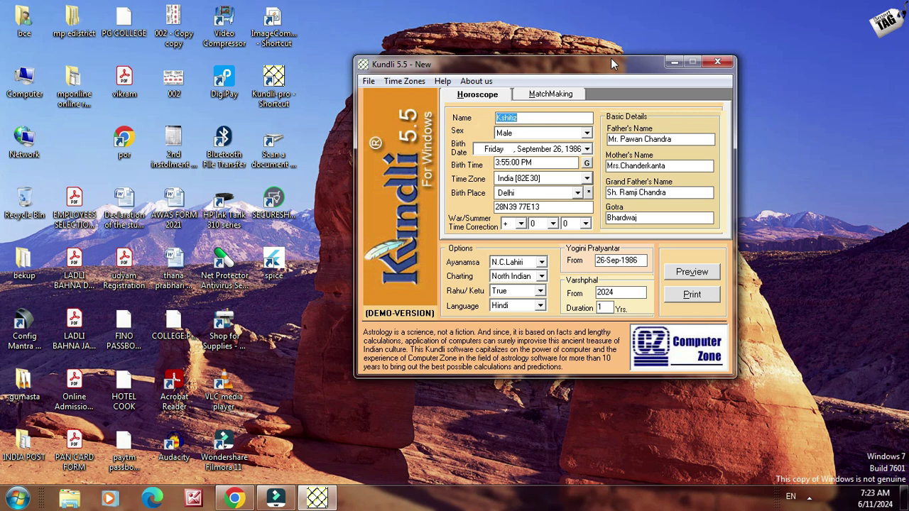
left_click_drag(611, 60, 578, 66)
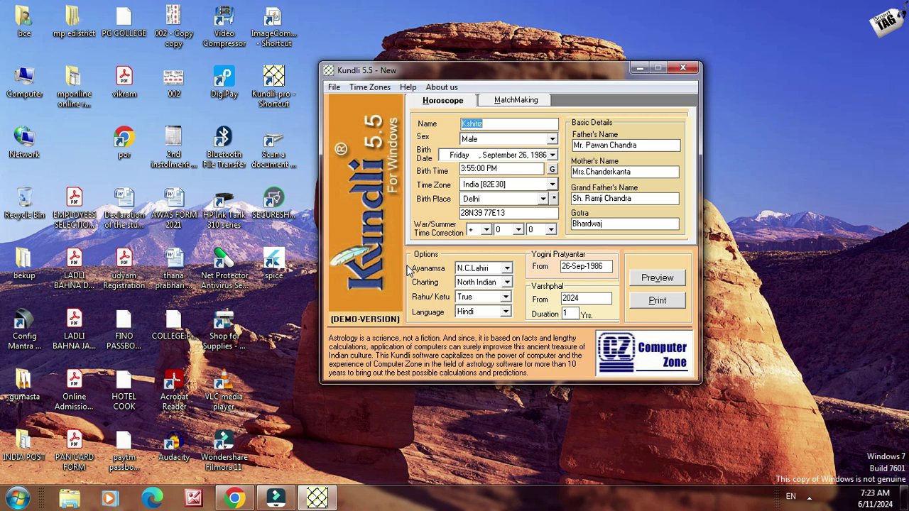
left_click(682, 68)
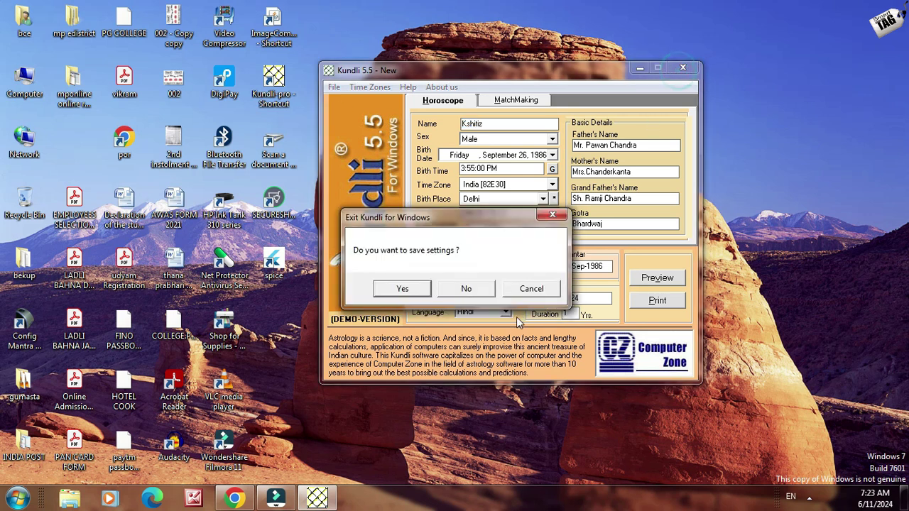
left_click(466, 288)
key("Return")
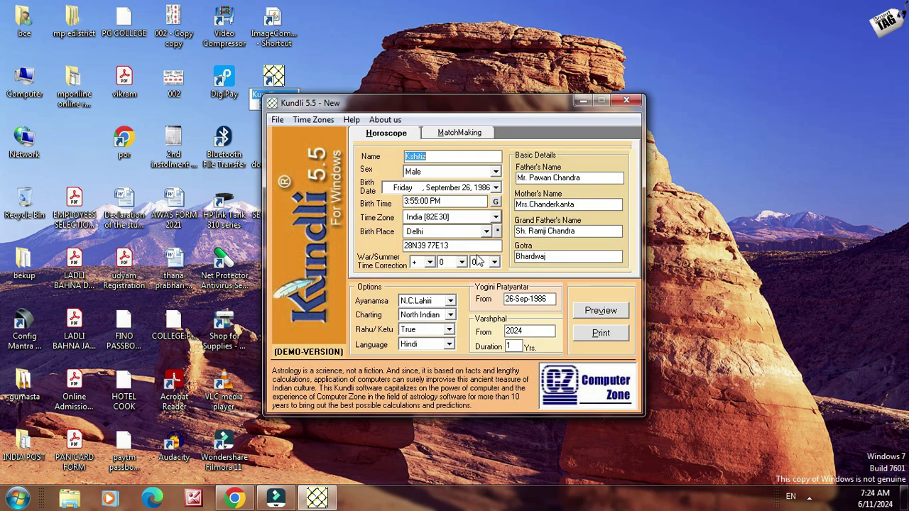
- Review the horoscope form's name, sex, birth date and father's name fields
left_click(449, 155)
left_click(440, 155)
double_click(428, 157)
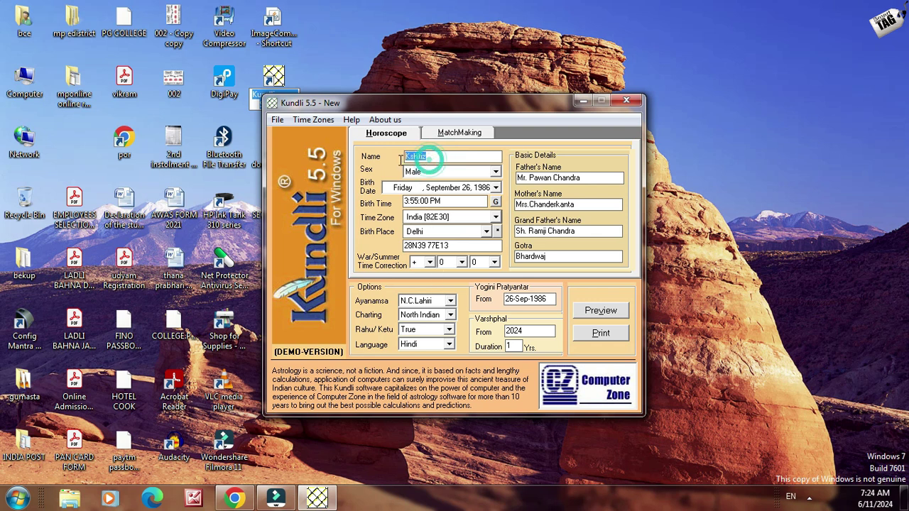
left_click(428, 172)
left_click(419, 182)
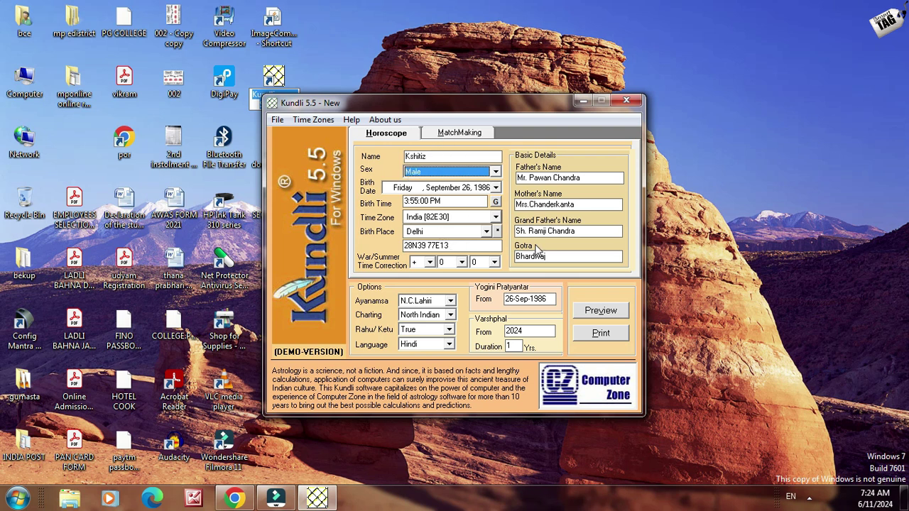
left_click(584, 178)
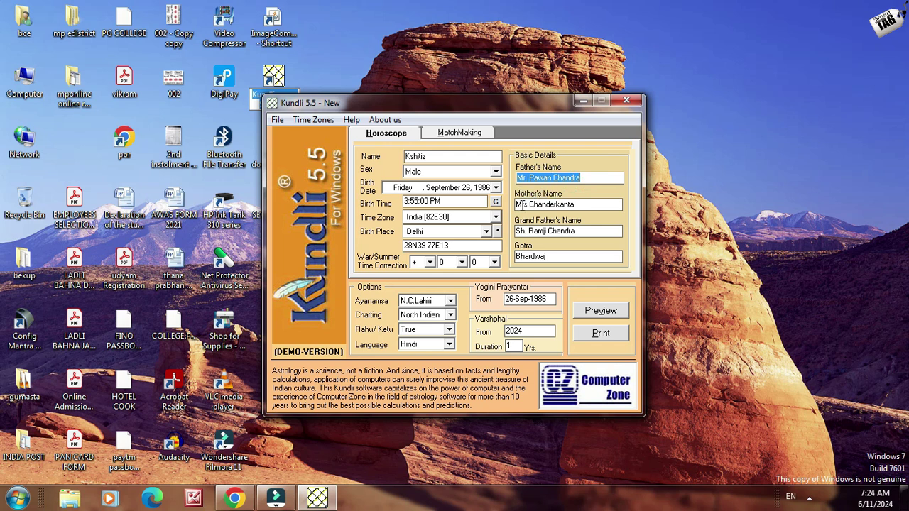
- Replace the Gotra in the horoscope's basic details with NA
left_click(566, 256)
left_click(567, 256)
double_click(566, 256)
type("N")
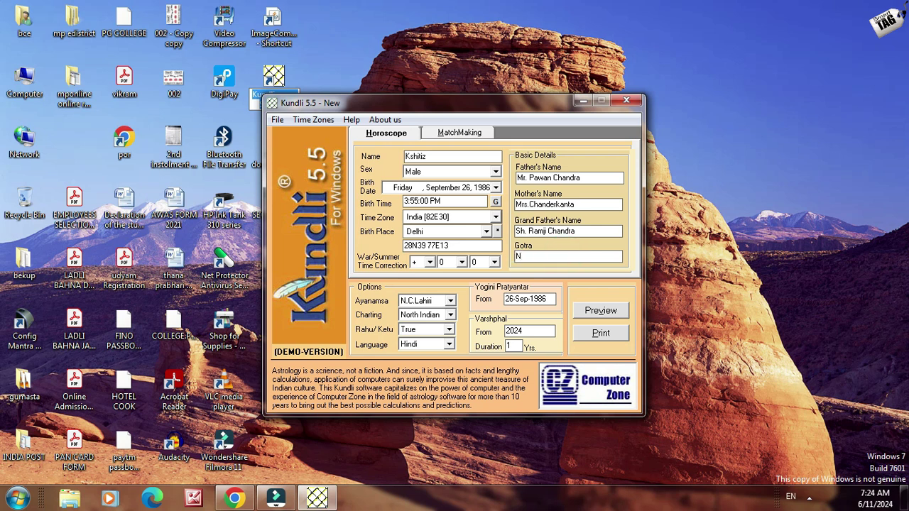
type("A")
left_click(589, 231)
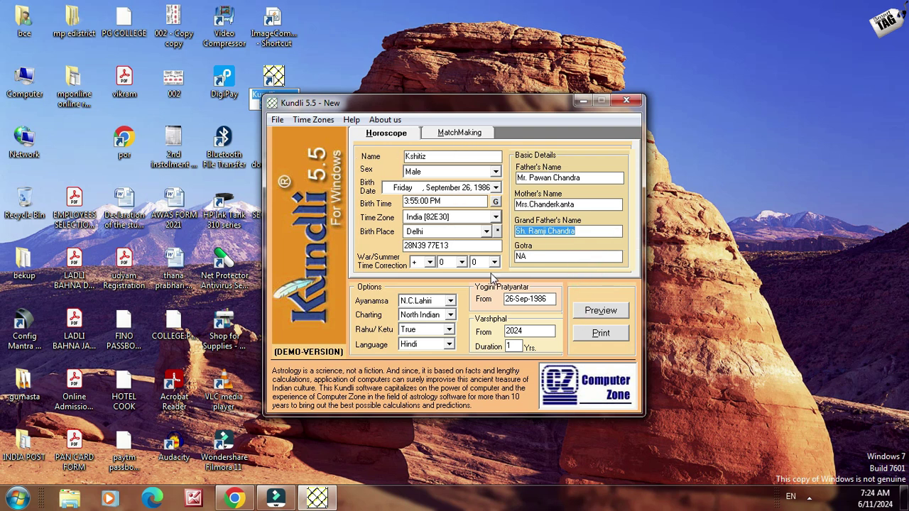
- Preview the horoscope and view its Nirayana Longitudes and Lagna Kundli page and its Basic Details page
left_click(601, 313)
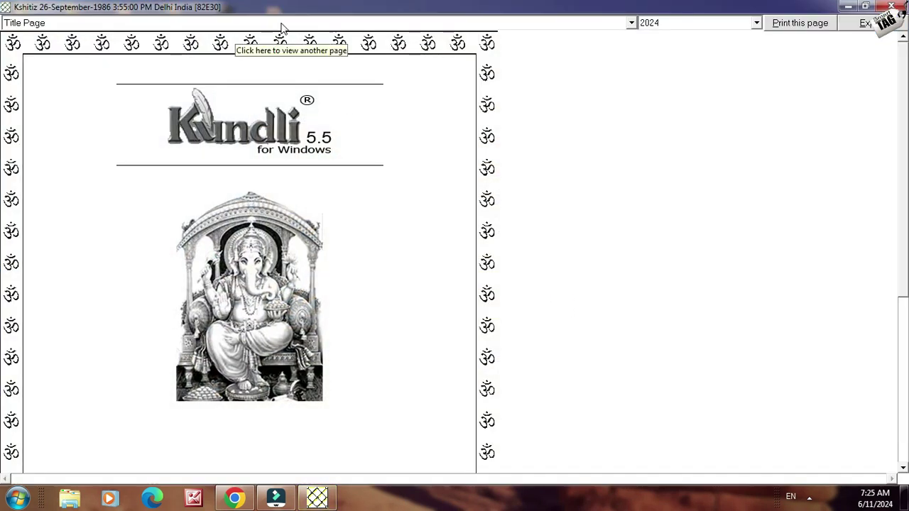
left_click(280, 27)
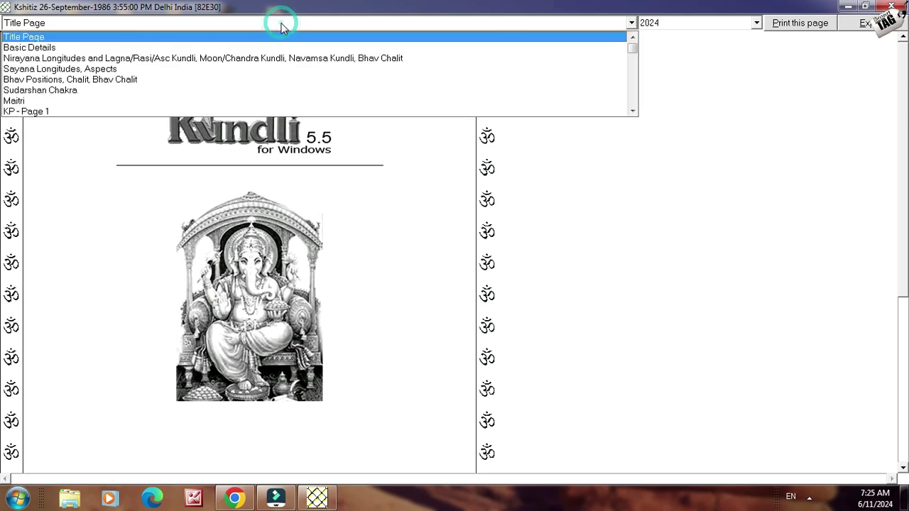
left_click(163, 61)
left_click(234, 23)
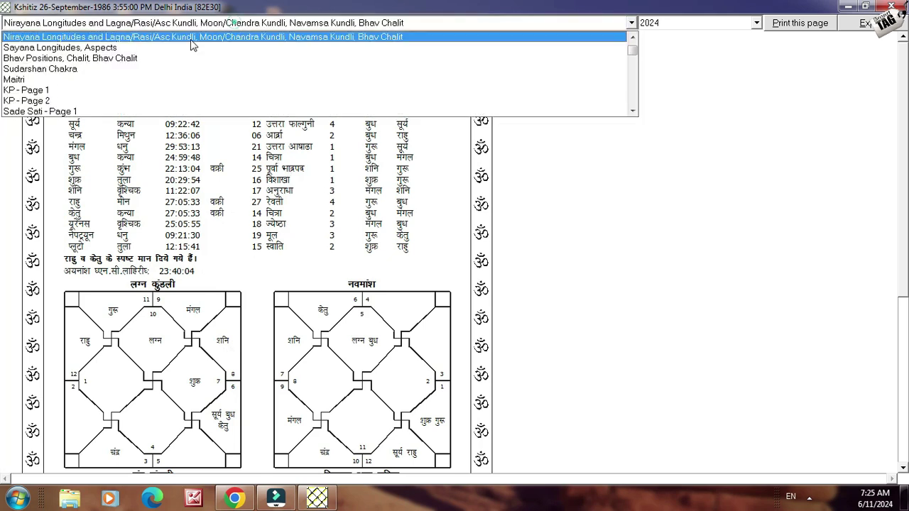
left_click(633, 38)
left_click(351, 40)
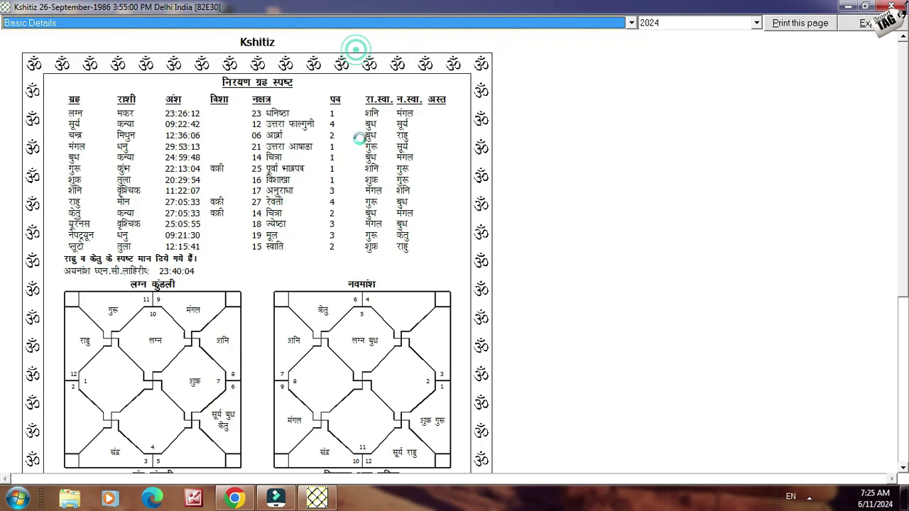
left_click_drag(905, 188, 902, 151)
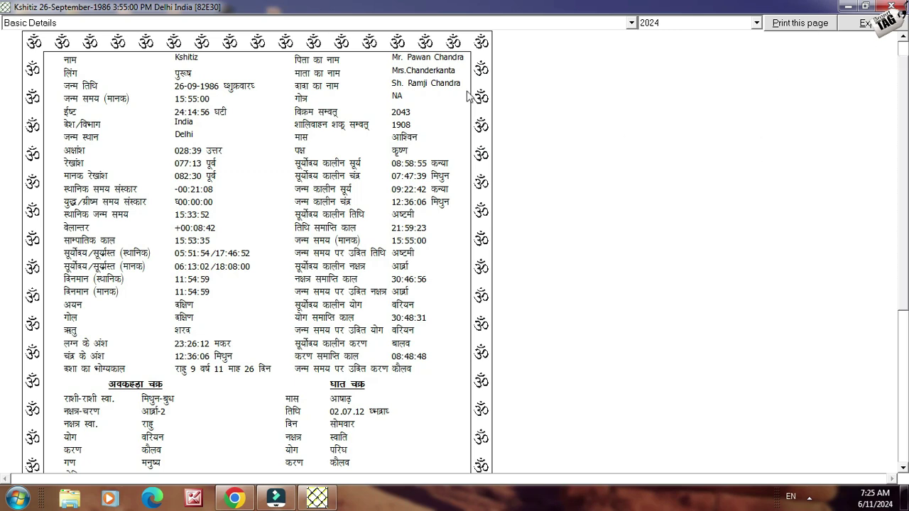
- Export all horoscope pages as a PDF named "ku" to the Downloads folder, and close the preview
left_click(864, 23)
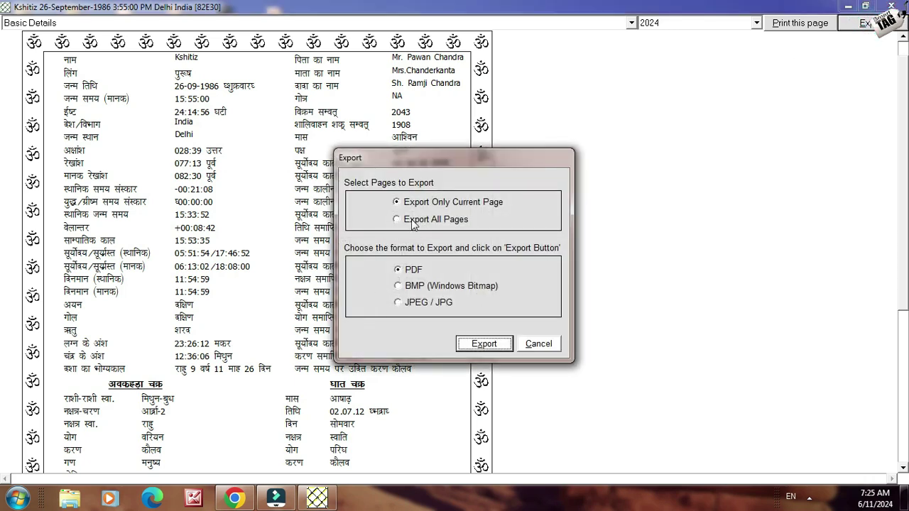
left_click(402, 224)
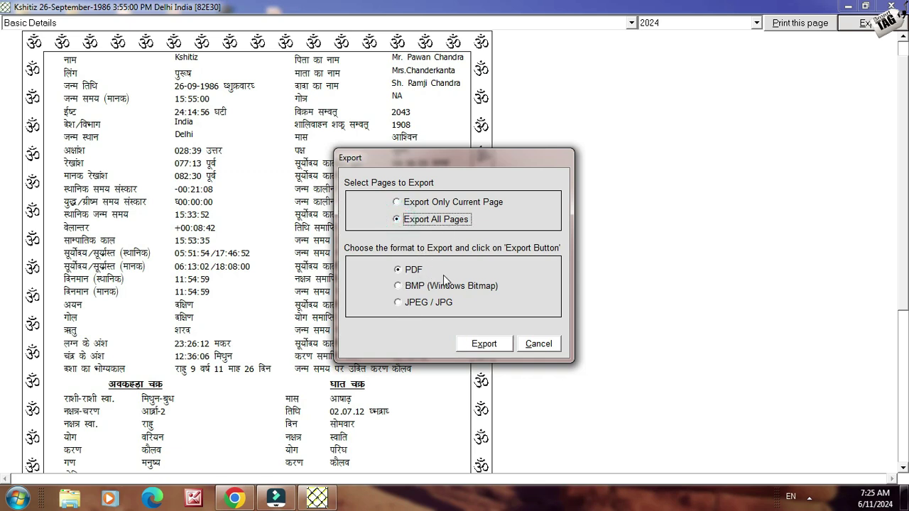
left_click(476, 347)
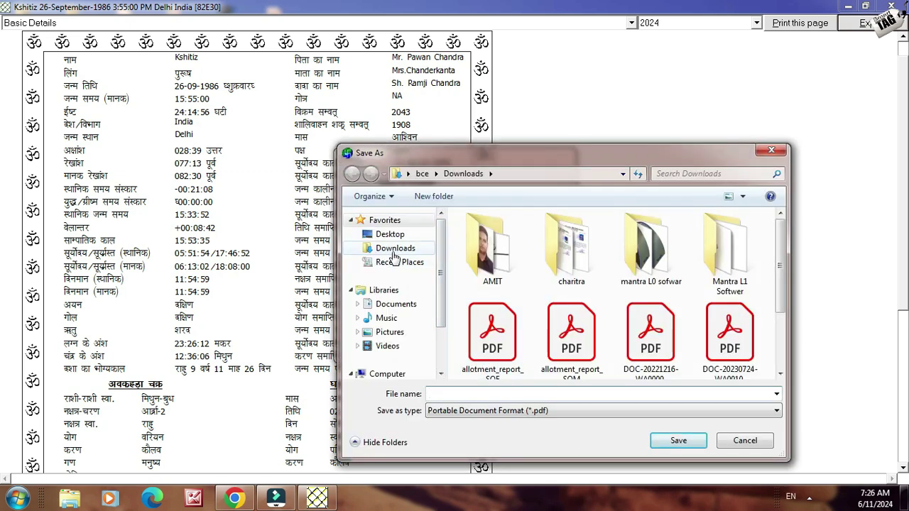
left_click(395, 250)
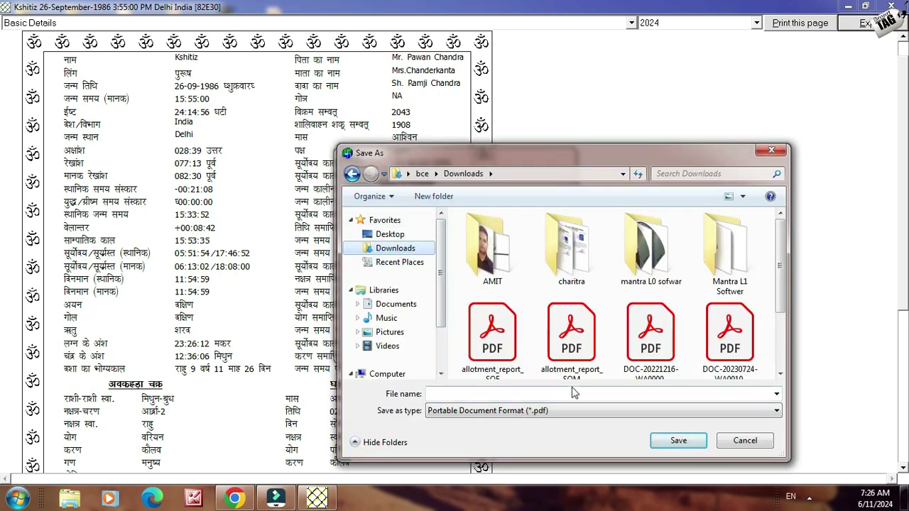
left_click(671, 446)
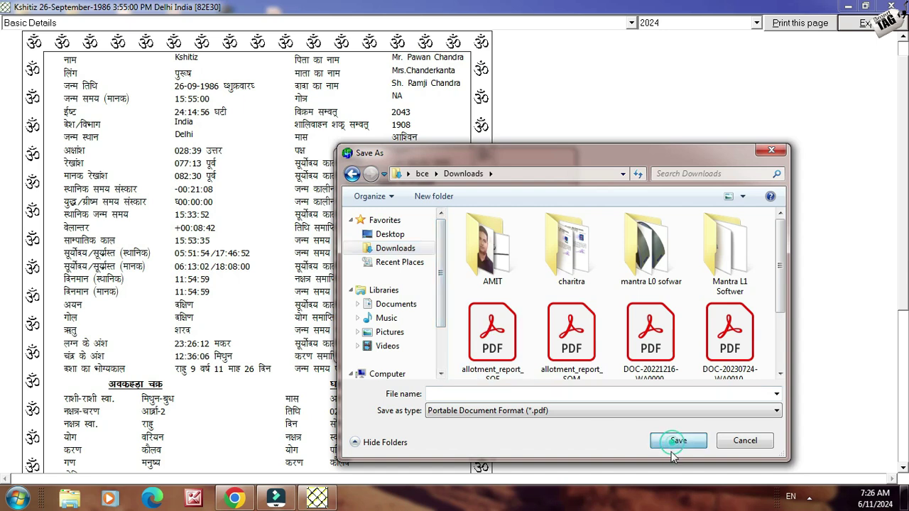
left_click(677, 442)
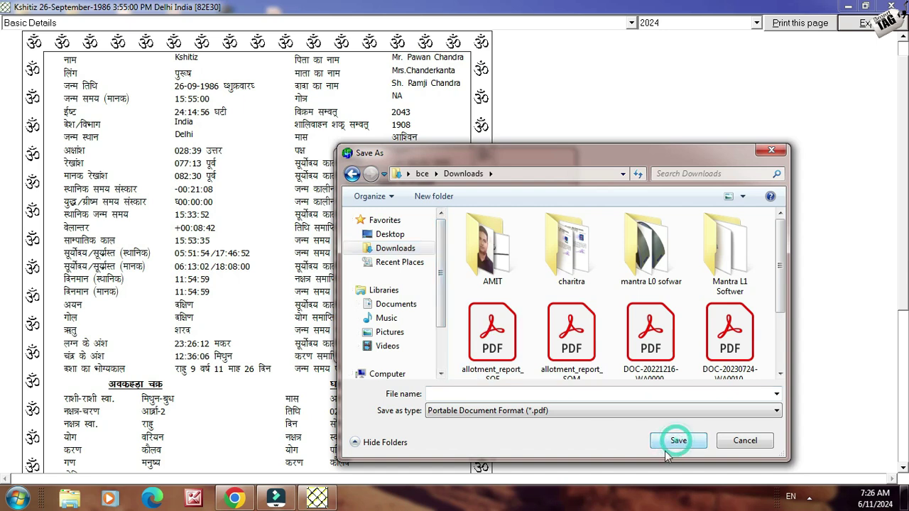
left_click(553, 393)
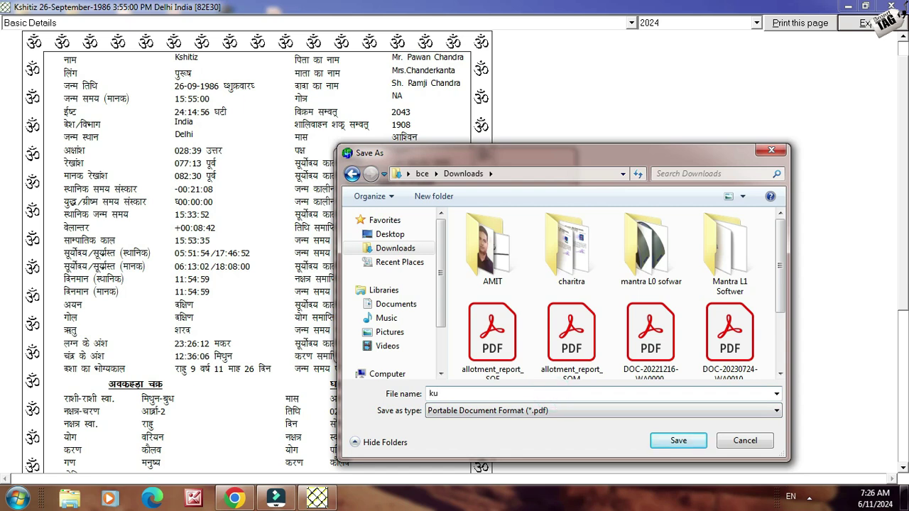
left_click(679, 441)
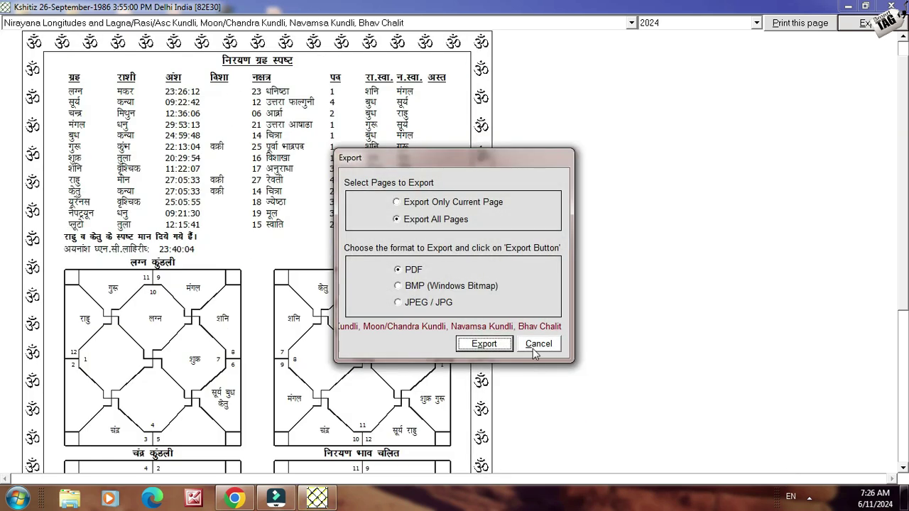
left_click(538, 343)
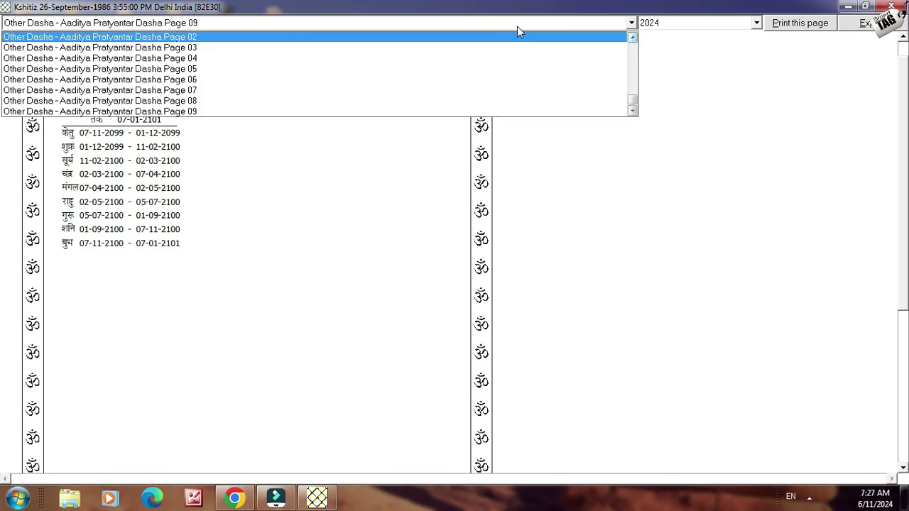
left_click(519, 27)
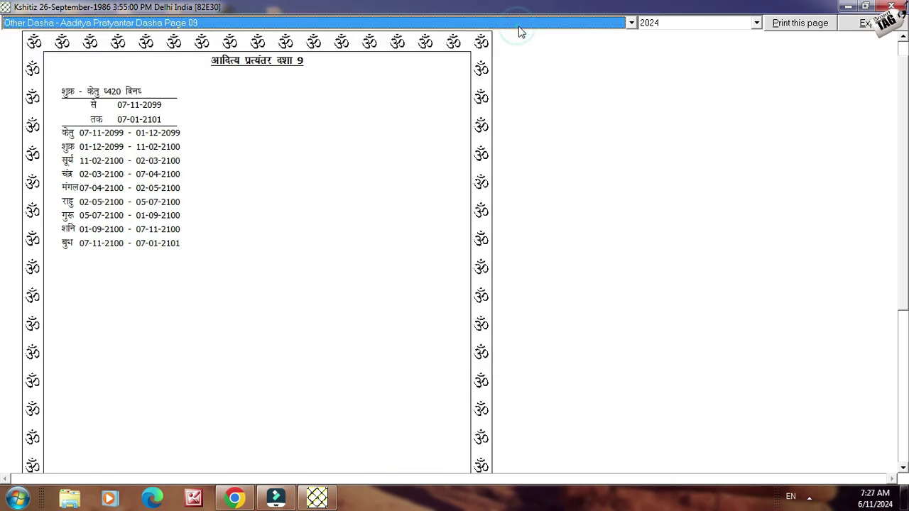
left_click(903, 4)
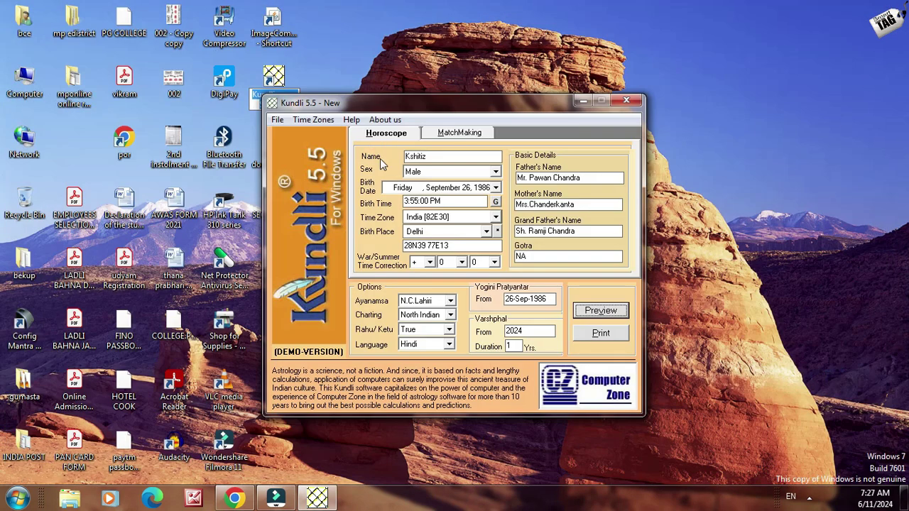
- Preview the MatchMaking report for the male and female entries and view its Result page
left_click(447, 134)
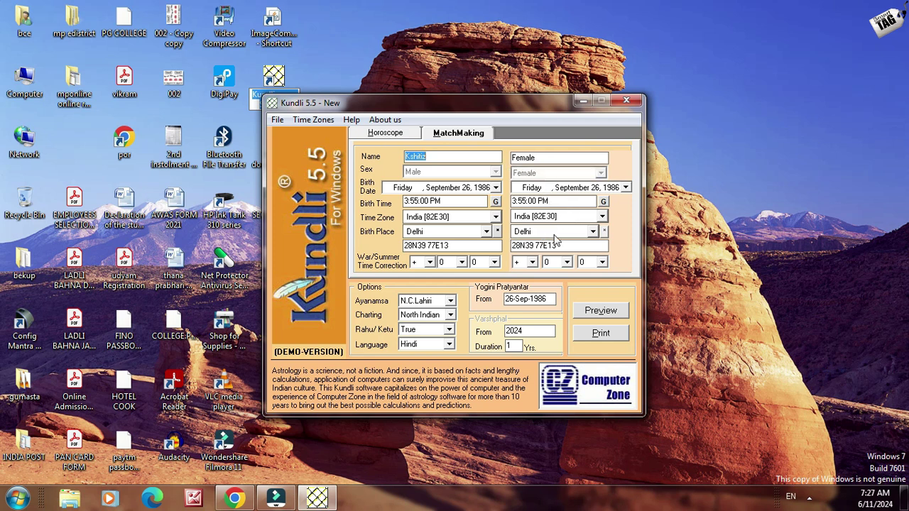
left_click(601, 311)
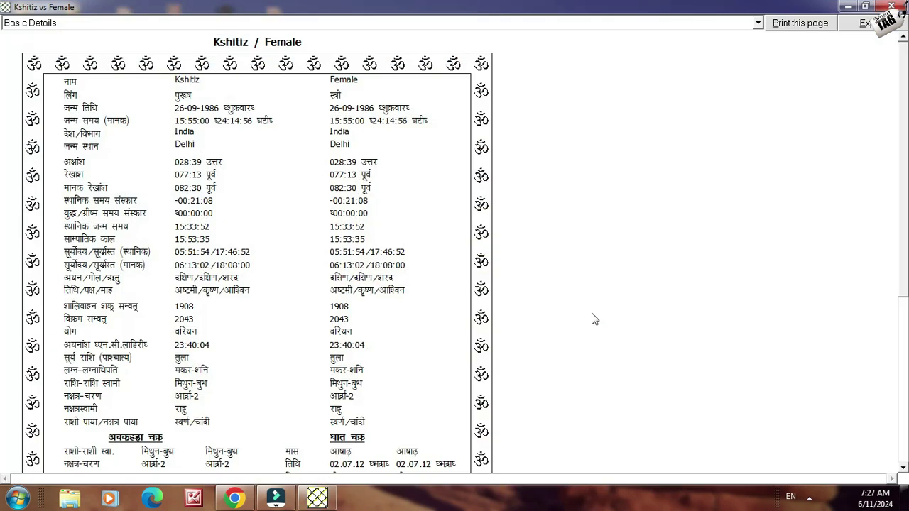
left_click(135, 28)
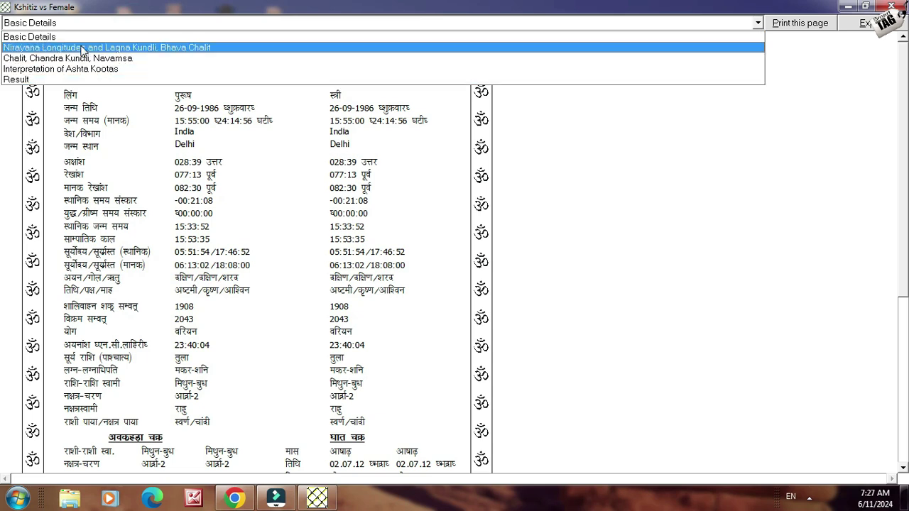
left_click(94, 80)
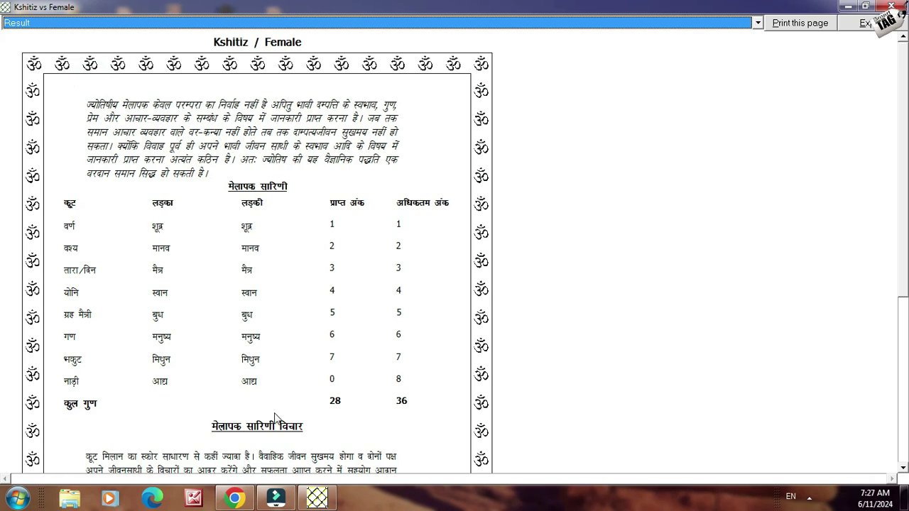
- Read through the MatchMaking report's Result page, view its Basic Details and Nirayana Longitudes pages, and return to Result
left_click(3, 285)
scroll(2, 285, "down", 3)
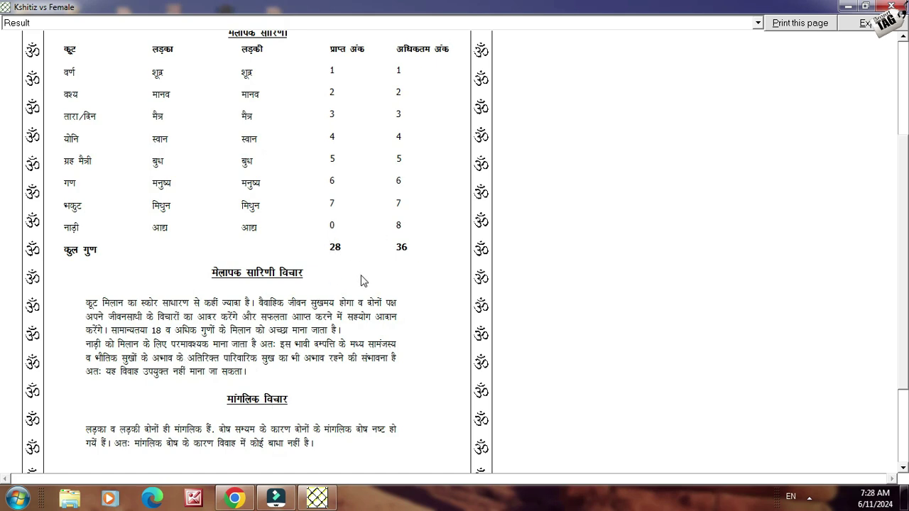
left_click(347, 23)
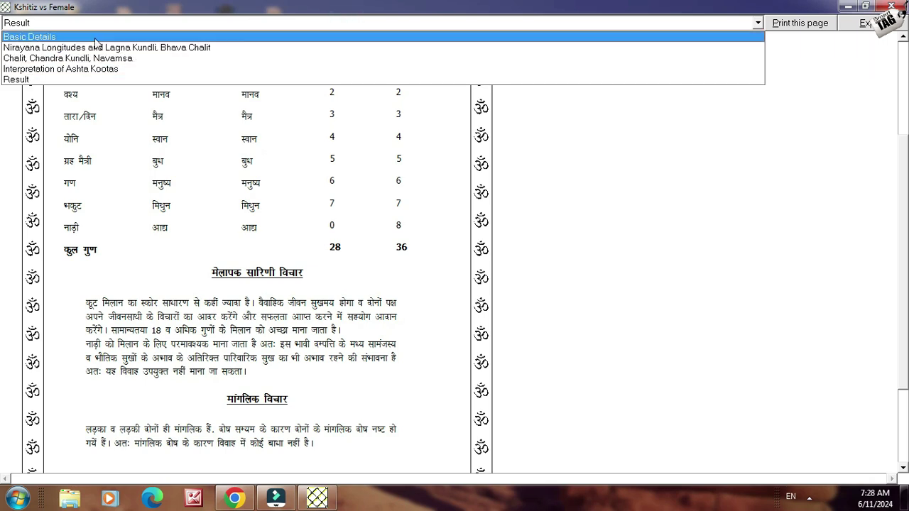
left_click(284, 36)
left_click(286, 24)
left_click(281, 48)
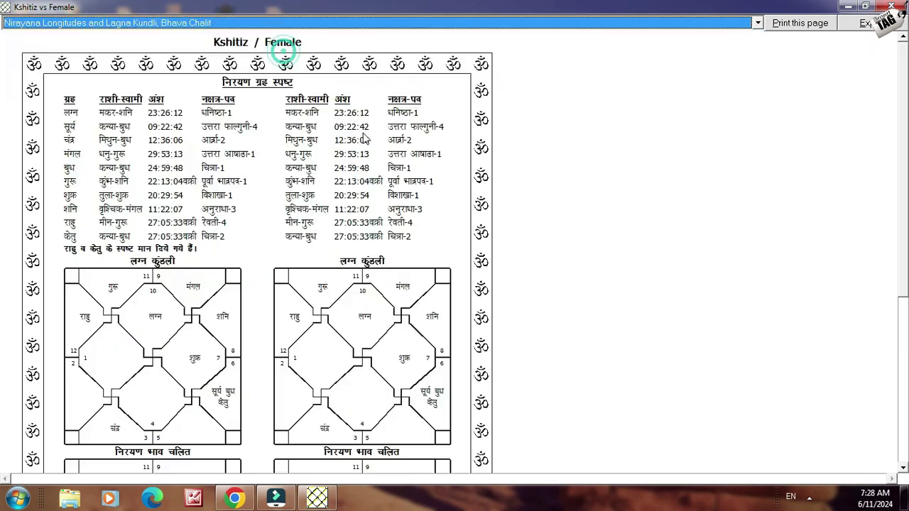
left_click(284, 23)
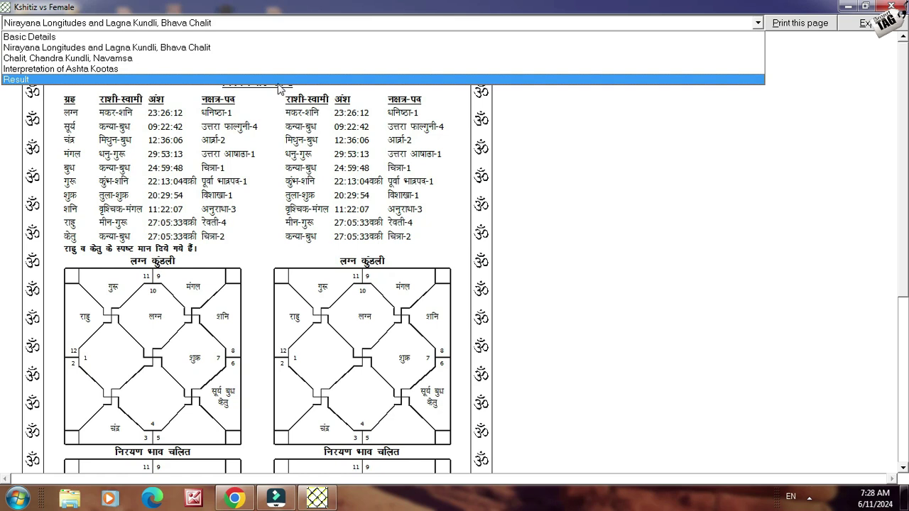
left_click(278, 79)
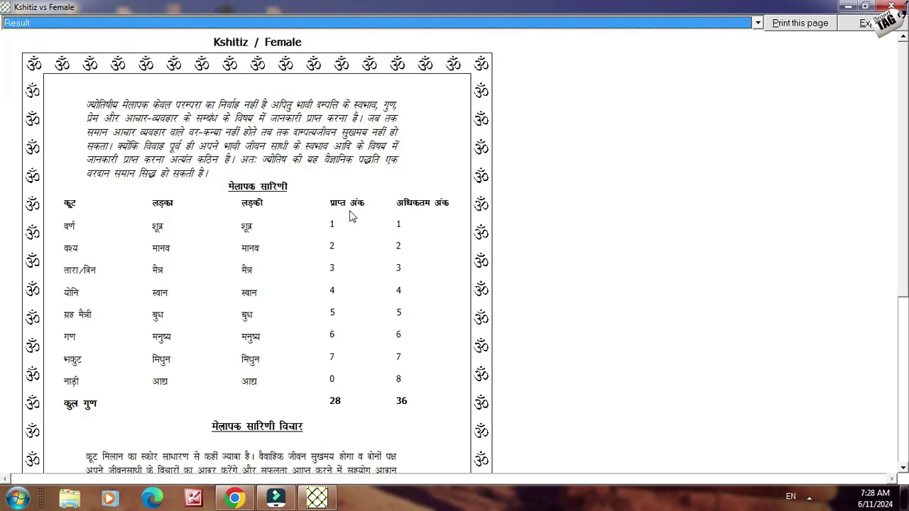
- View the MatchMaking report's export options, cancel the export and close the preview
left_click(866, 24)
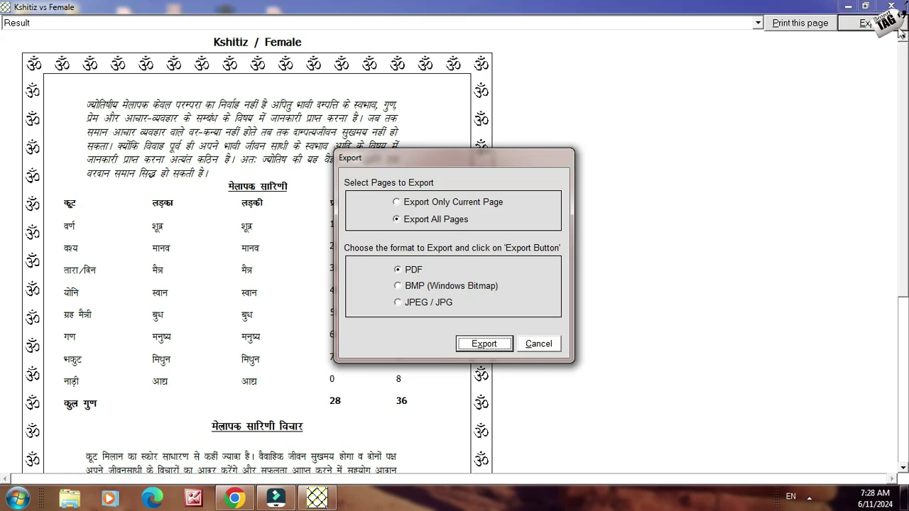
left_click(537, 344)
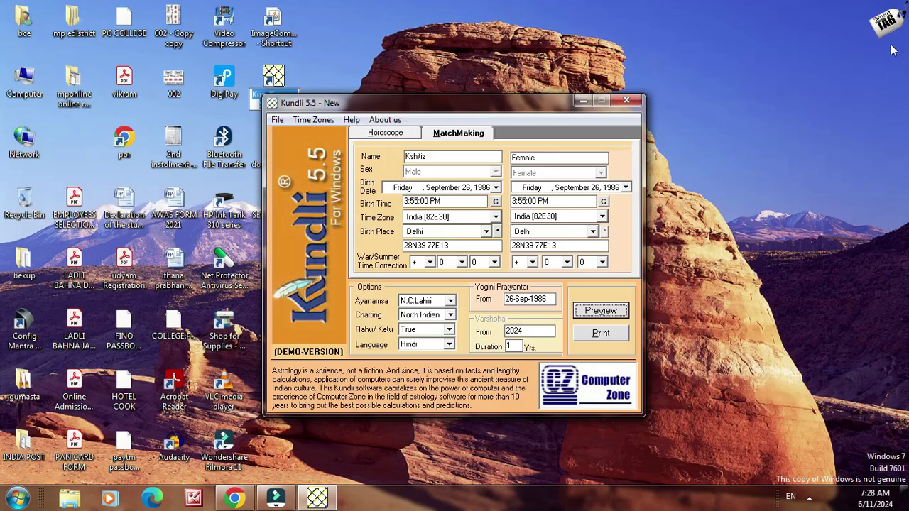
- Open the bce folder from the desktop, go to its Downloads folder and open kundli.pdf in Acrobat Reader
left_click(24, 23)
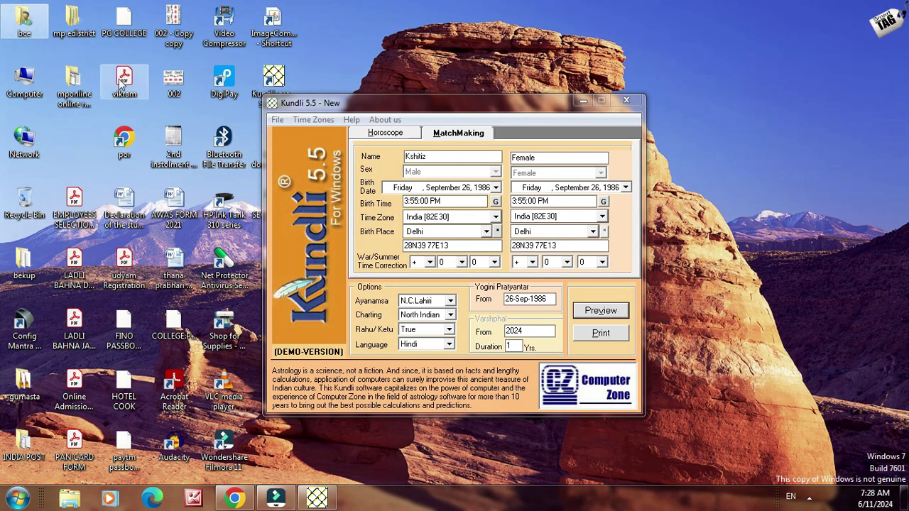
double_click(41, 21)
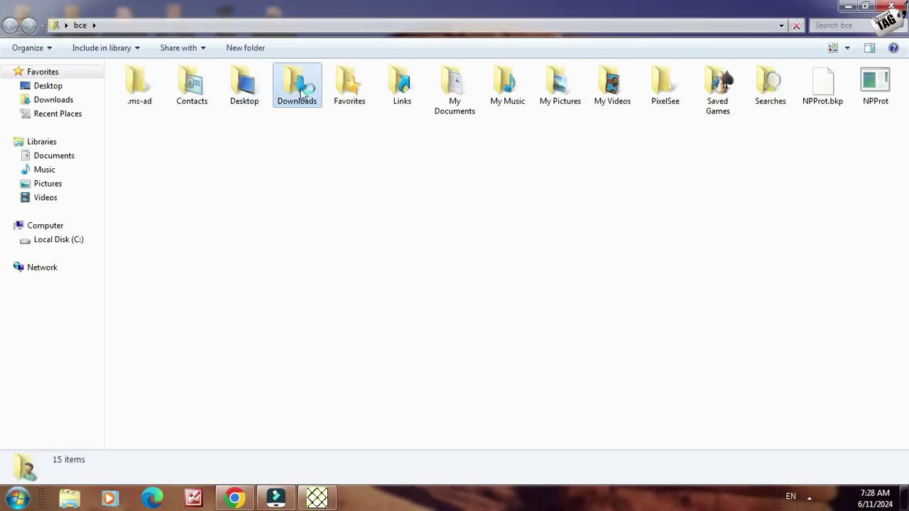
left_click(309, 100)
double_click(310, 100)
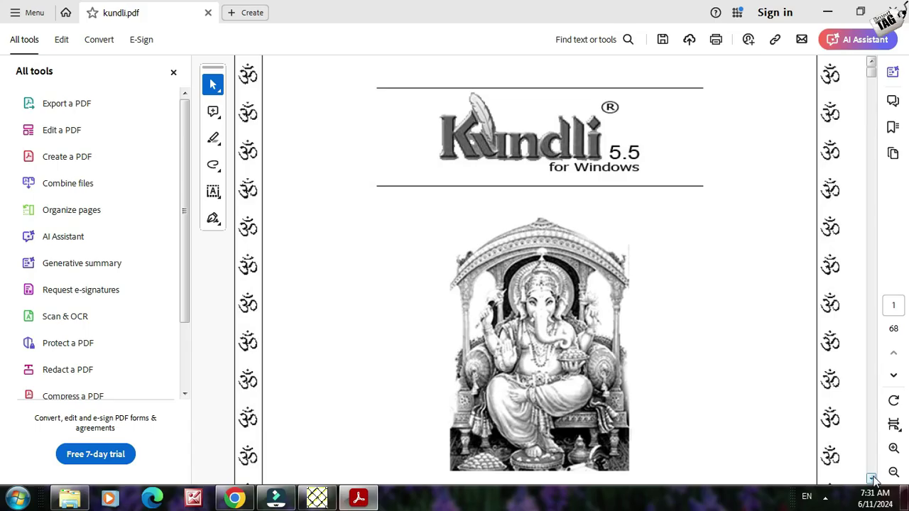
- Examine kundli.pdf from the cover page through the basic details to the Lagna Kundli and Navamsa charts on page 3
left_click(871, 478)
left_click(871, 479)
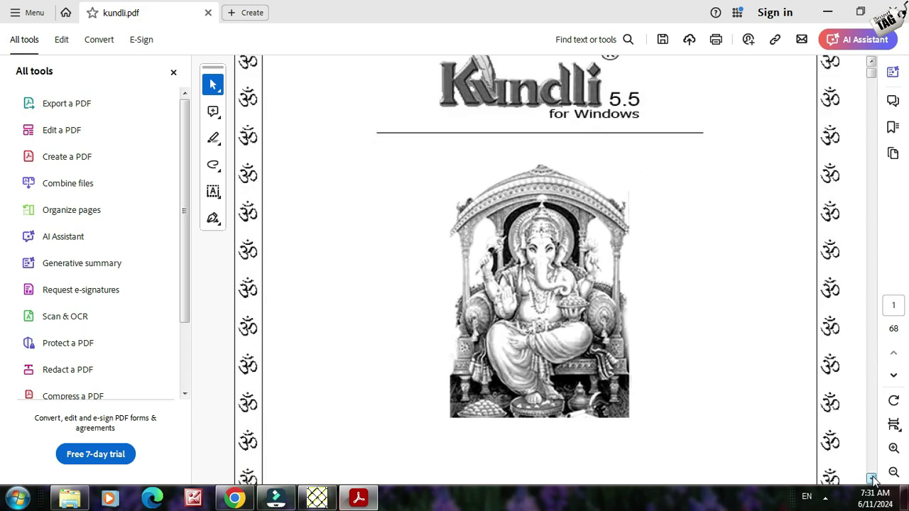
left_click(872, 479)
left_click(871, 479)
left_click(871, 479)
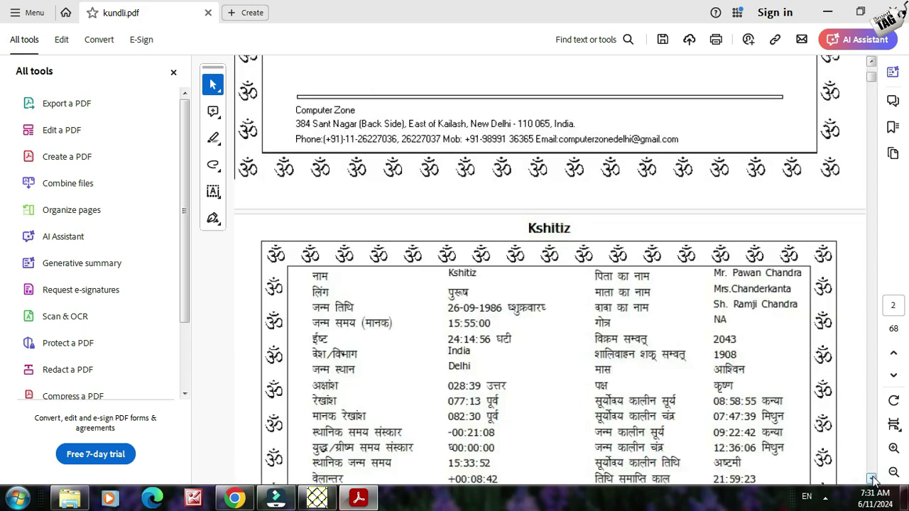
left_click(872, 479)
left_click(872, 479)
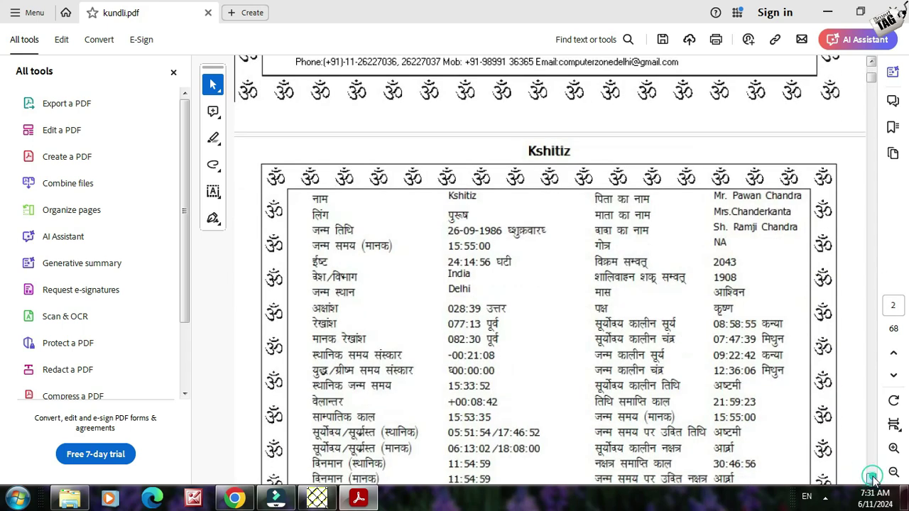
left_click(872, 479)
left_click(872, 479)
left_click(871, 479)
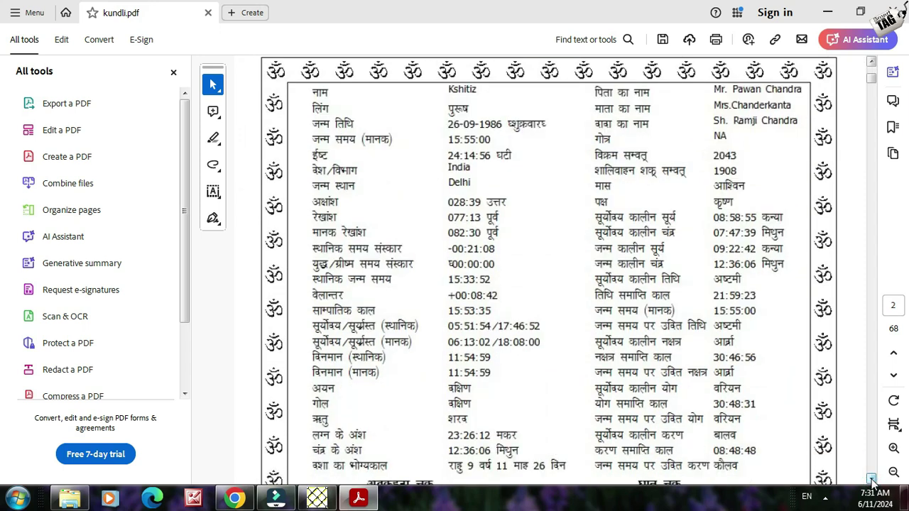
left_click(872, 479)
left_click(871, 479)
left_click(871, 479)
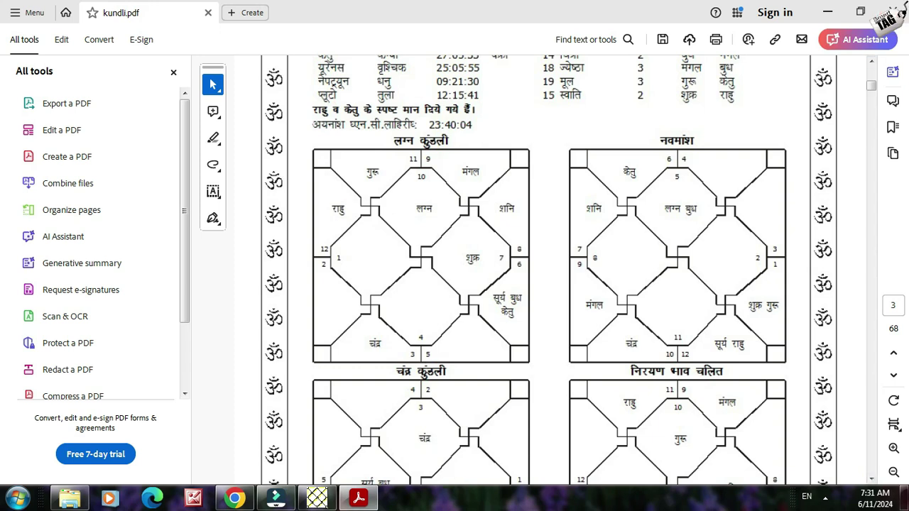
- Switch to Kundli 5.5, preview the MatchMaking report, and view its export options before cancelling the export
left_click(317, 499)
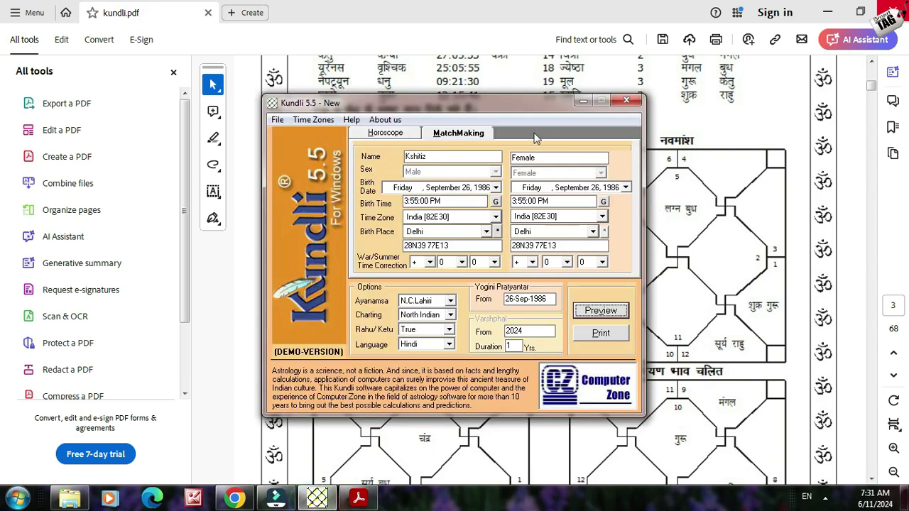
left_click(597, 310)
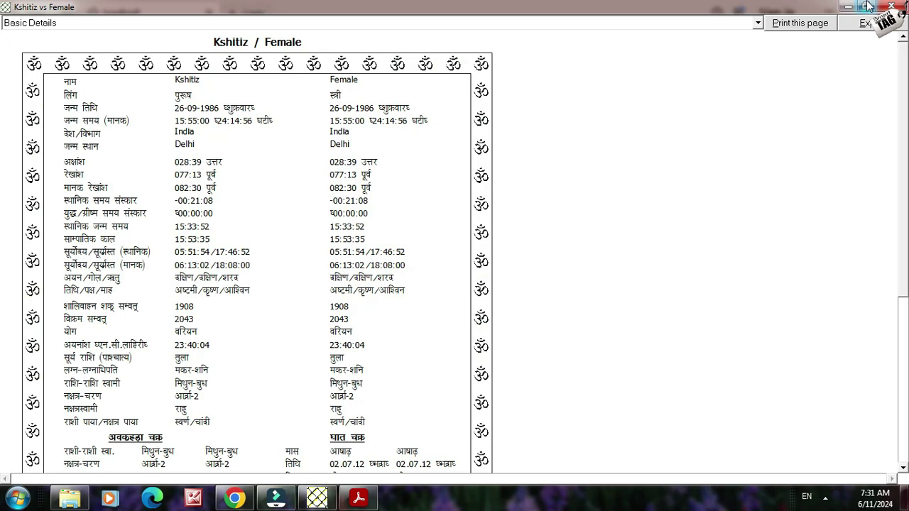
left_click(871, 25)
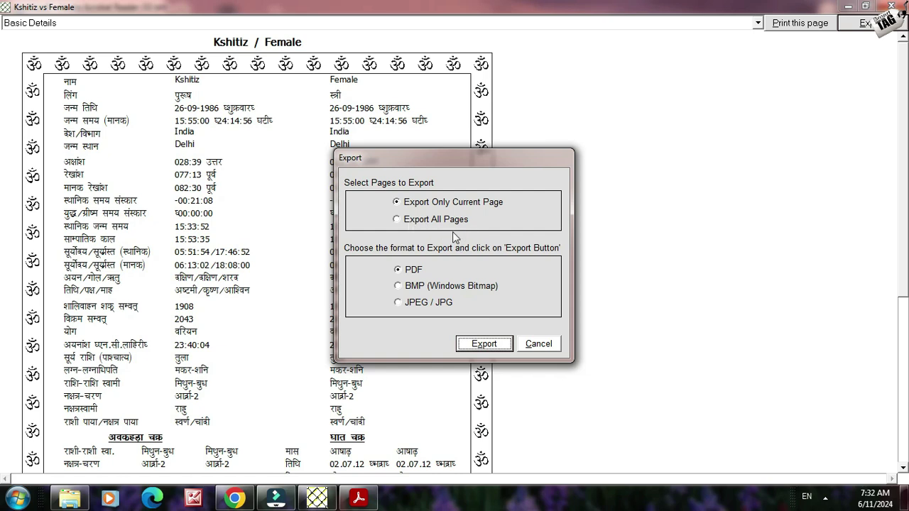
left_click(359, 497)
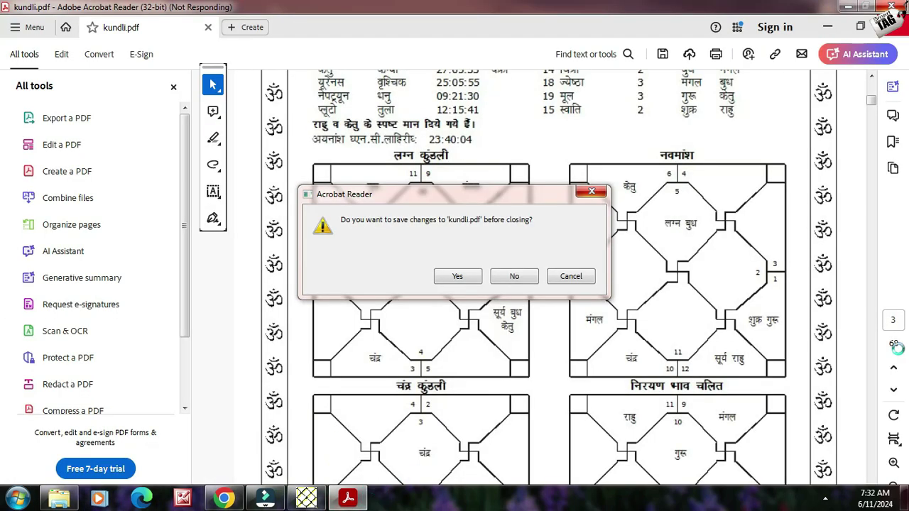
left_click(309, 498)
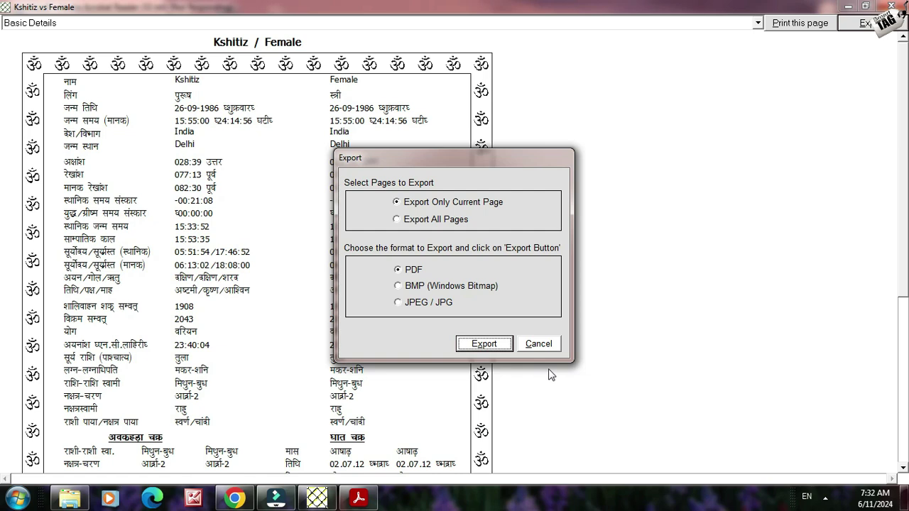
left_click(539, 344)
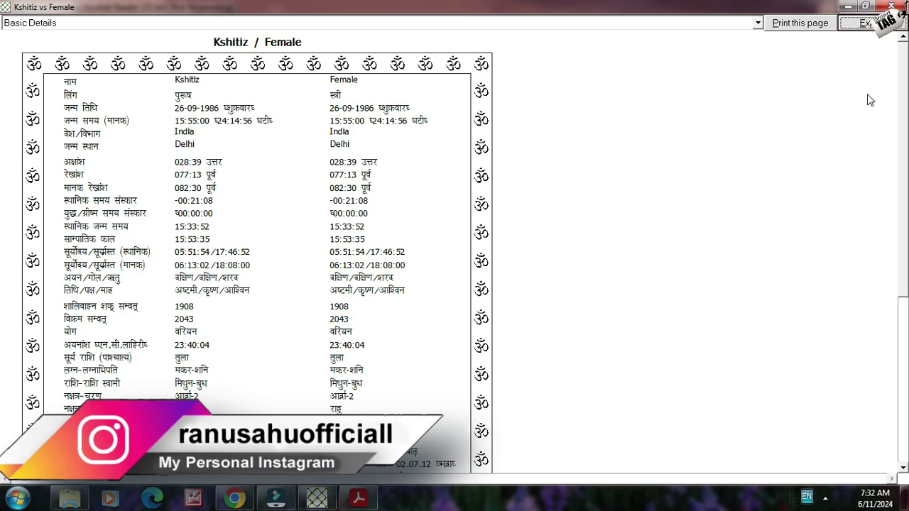
left_click(825, 497)
right_click(802, 430)
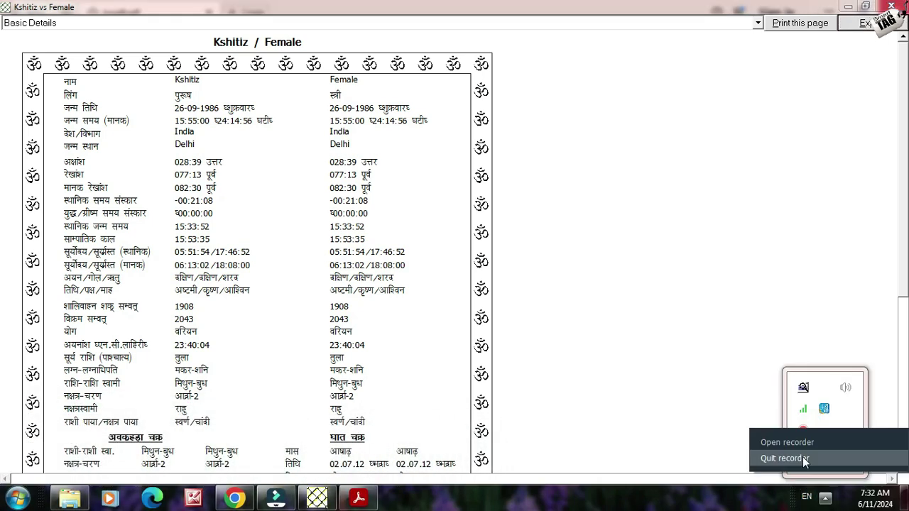